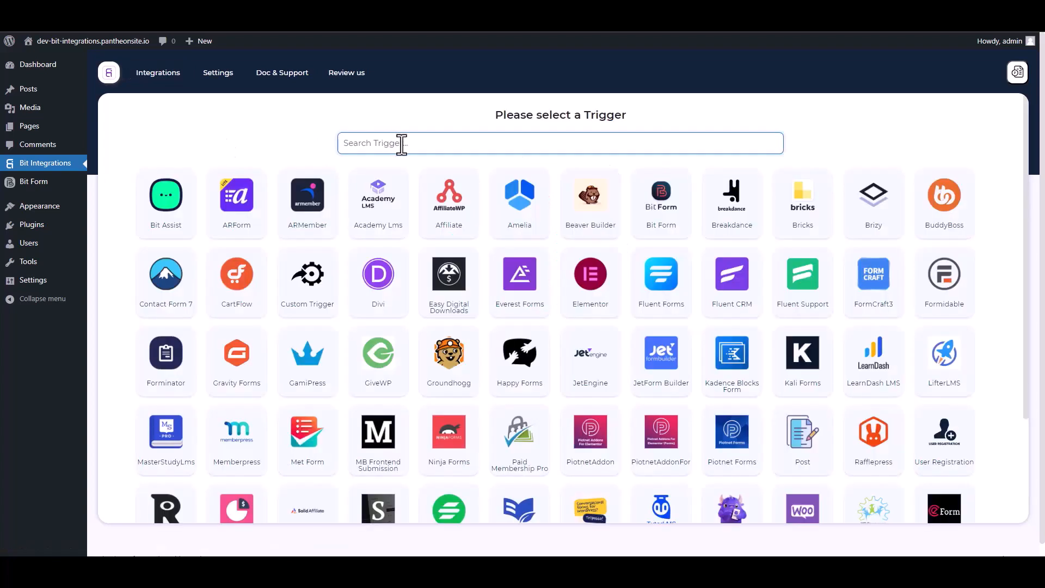
# Pick Bit Form as the trigger and select its Contact Form
pyautogui.write('bi')
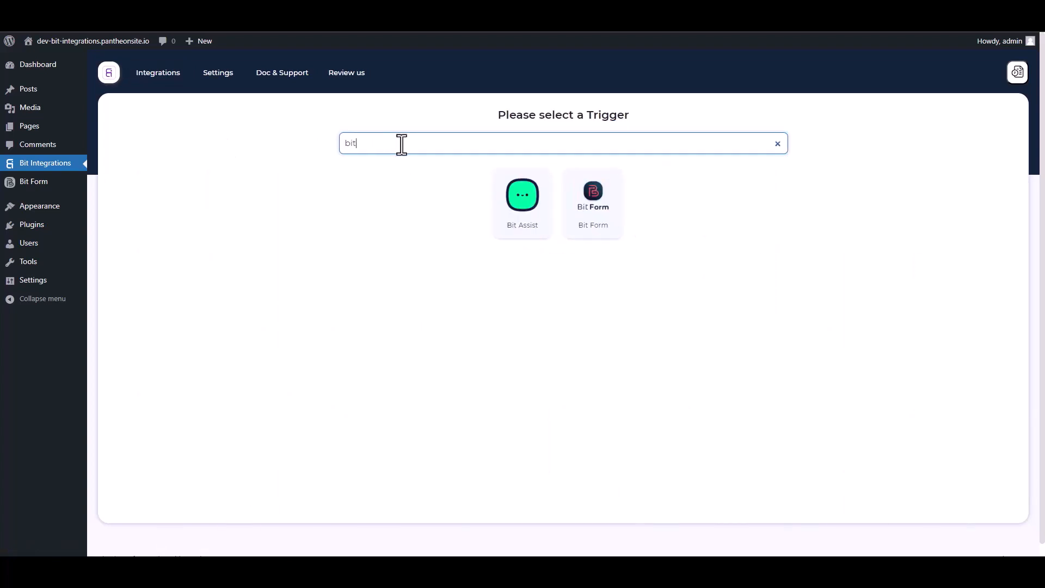
pyautogui.write('t')
pyautogui.click(603, 228)
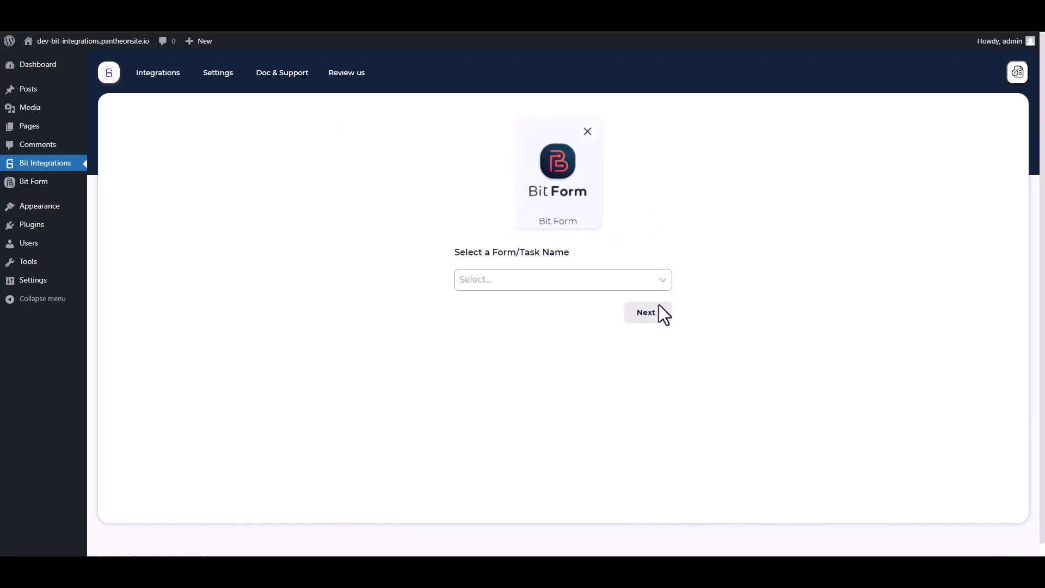
pyautogui.click(521, 280)
pyautogui.click(497, 306)
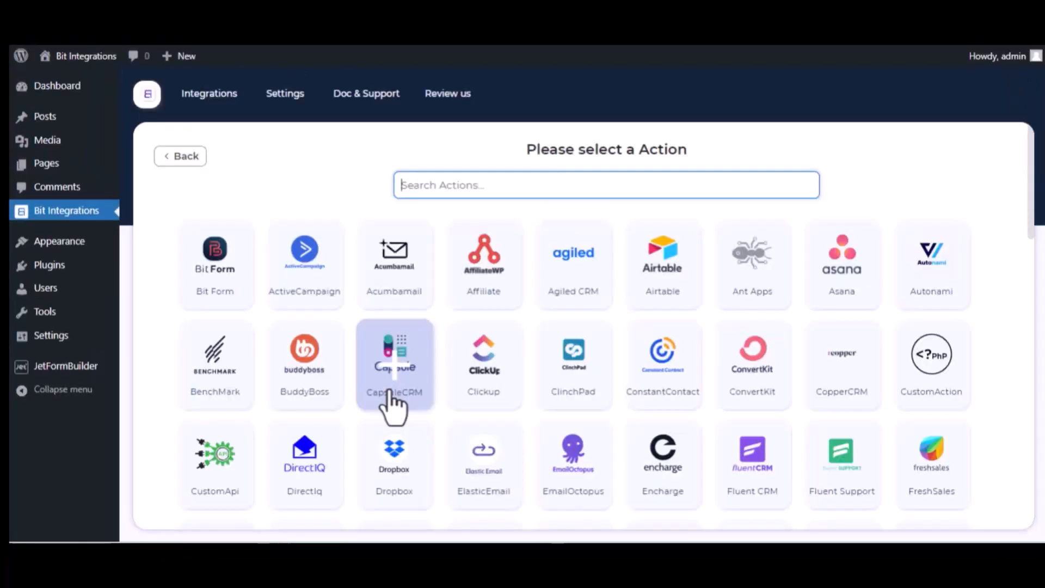
# Choose Trello as the action and open the Trello API console for a client ID
pyautogui.write('trel')
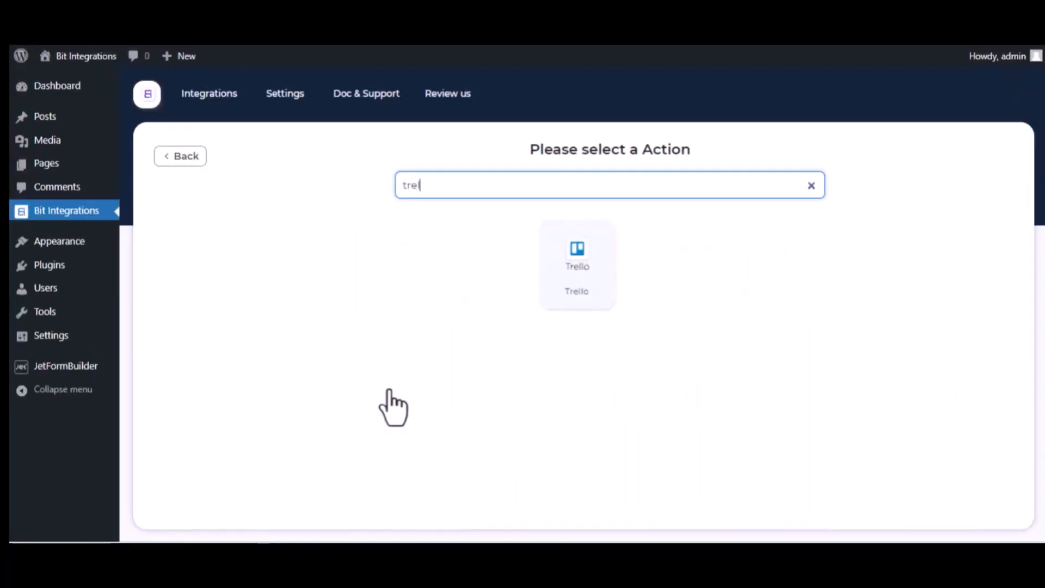
pyautogui.click(594, 298)
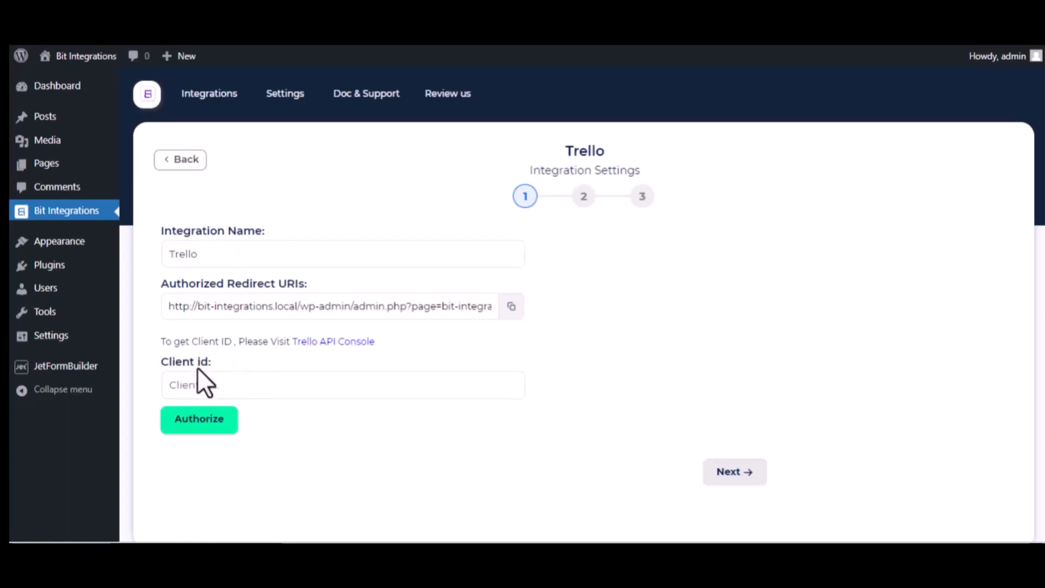
pyautogui.click(361, 344)
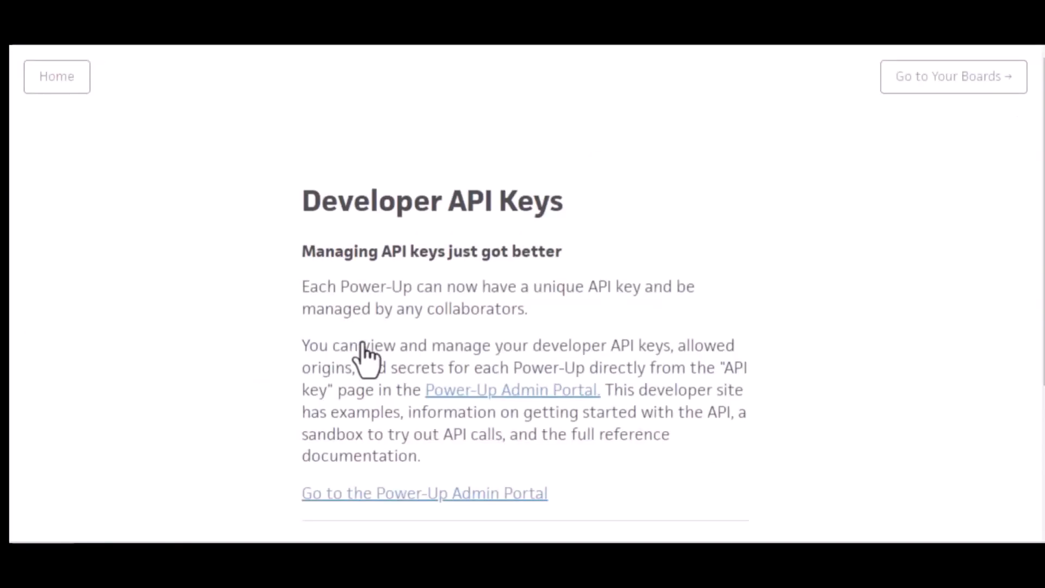
# Accept the Trello Developer Terms in the Power-Up admin portal and start a new Power-Up
pyautogui.click(524, 396)
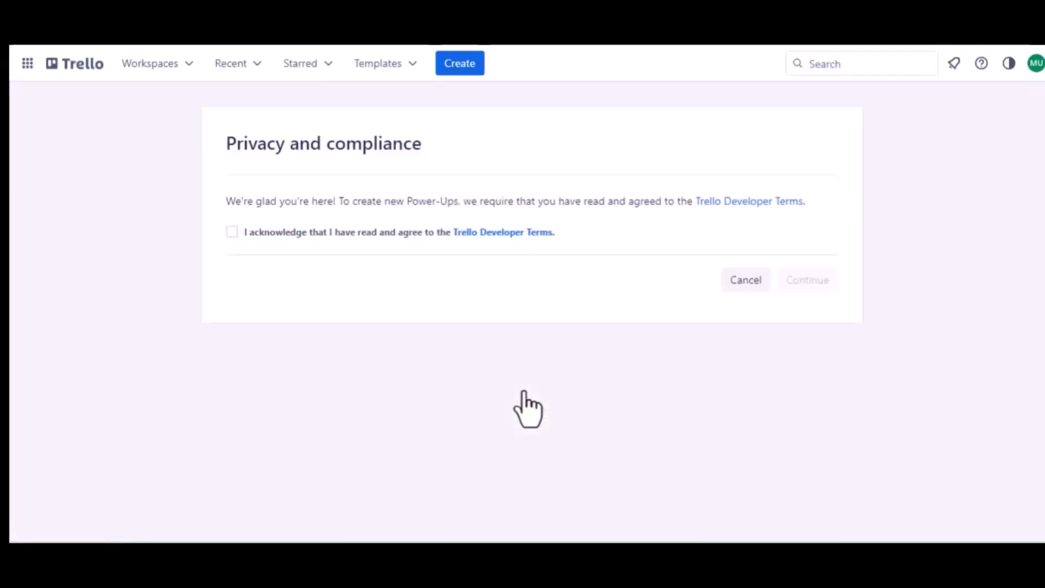
pyautogui.click(232, 231)
pyautogui.click(787, 280)
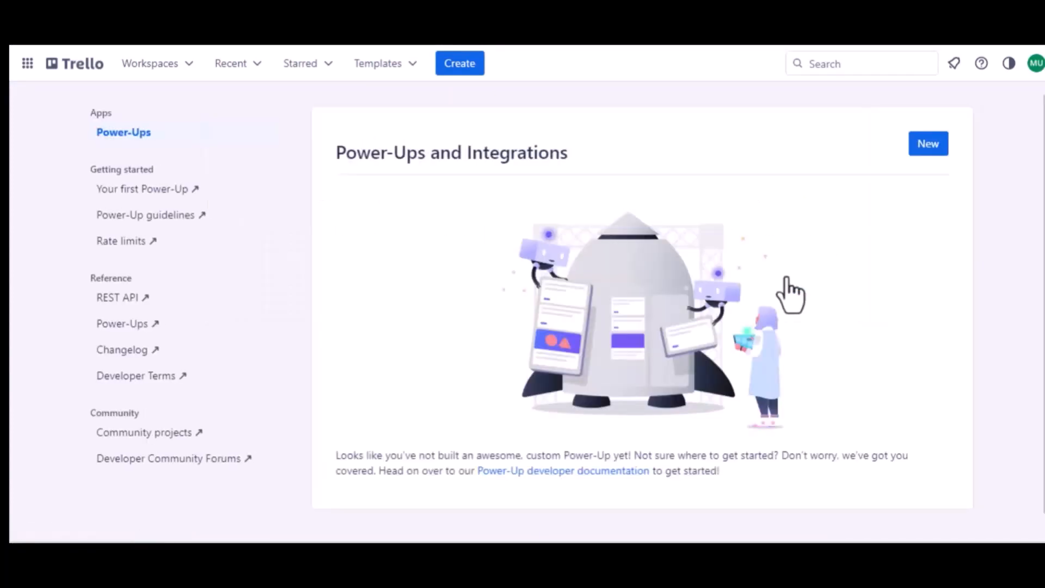
pyautogui.click(928, 146)
# Name the new integration 'Jet Form Builder' and assign it to Trello Workspace
pyautogui.click(336, 223)
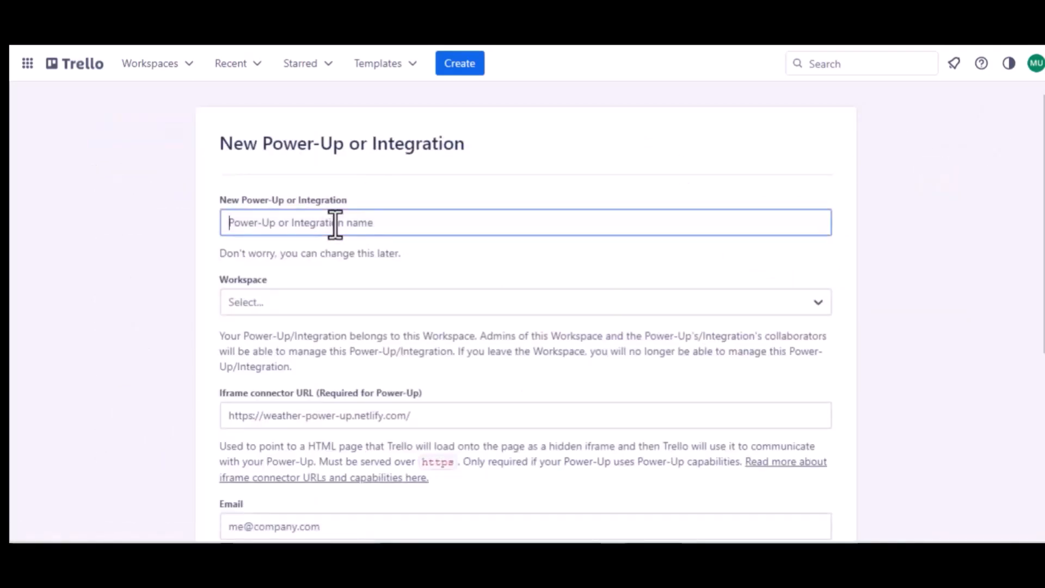
pyautogui.write('Jet')
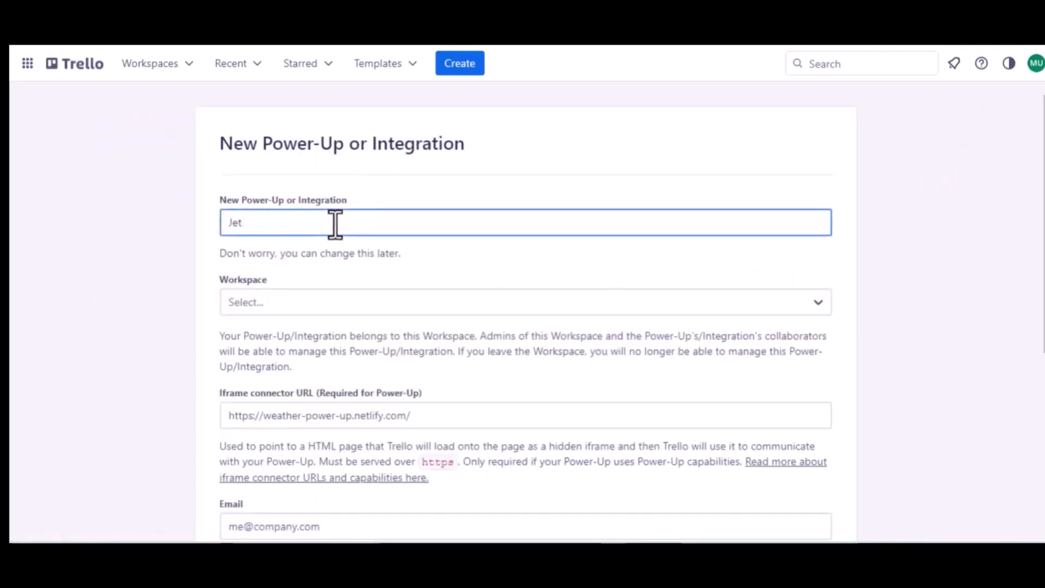
pyautogui.write(' Form B')
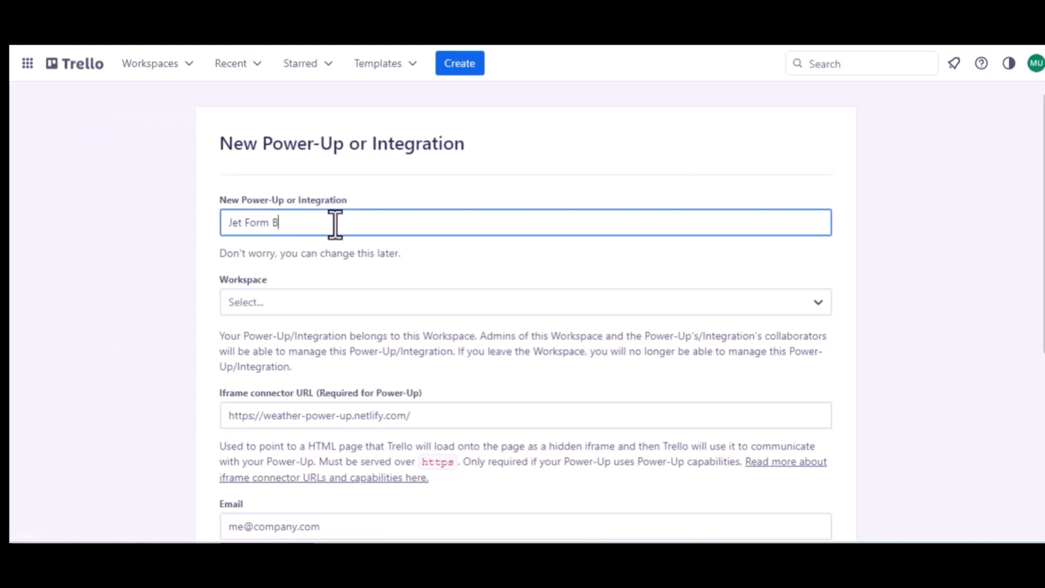
pyautogui.write('uider')
pyautogui.click(288, 223)
pyautogui.write('lder')
pyautogui.click(299, 304)
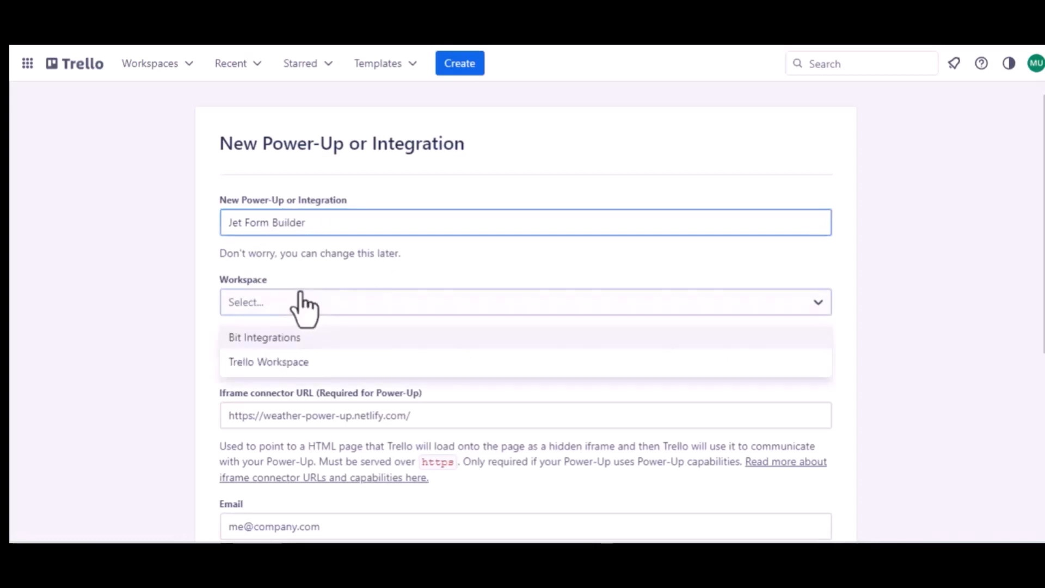
pyautogui.click(275, 355)
# Enter the support e-mail address as both the Email and Support contact
pyautogui.scroll(-2, 276, 356)
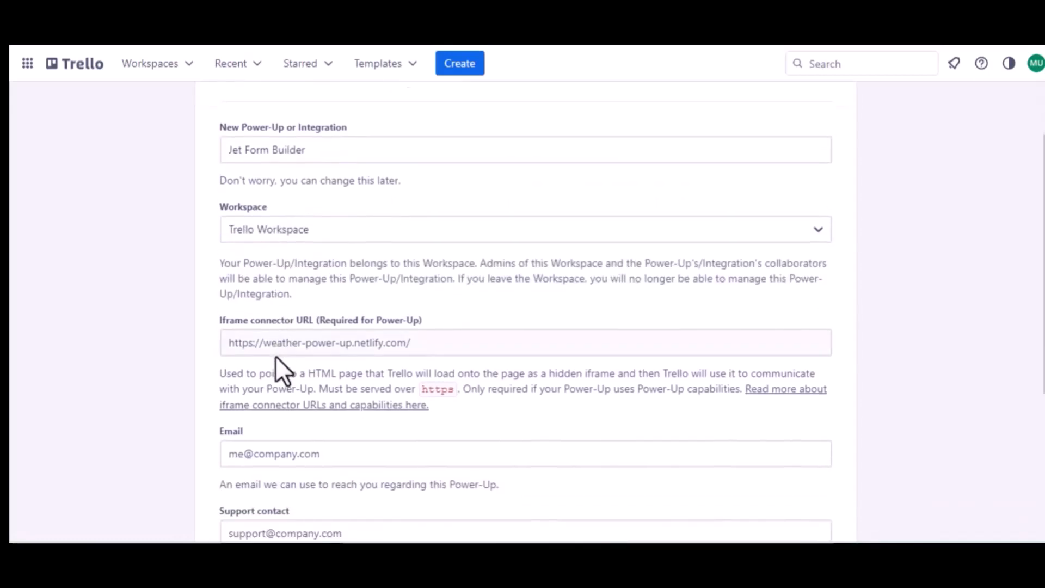
pyautogui.scroll(-3, 392, 347)
pyautogui.click(300, 333)
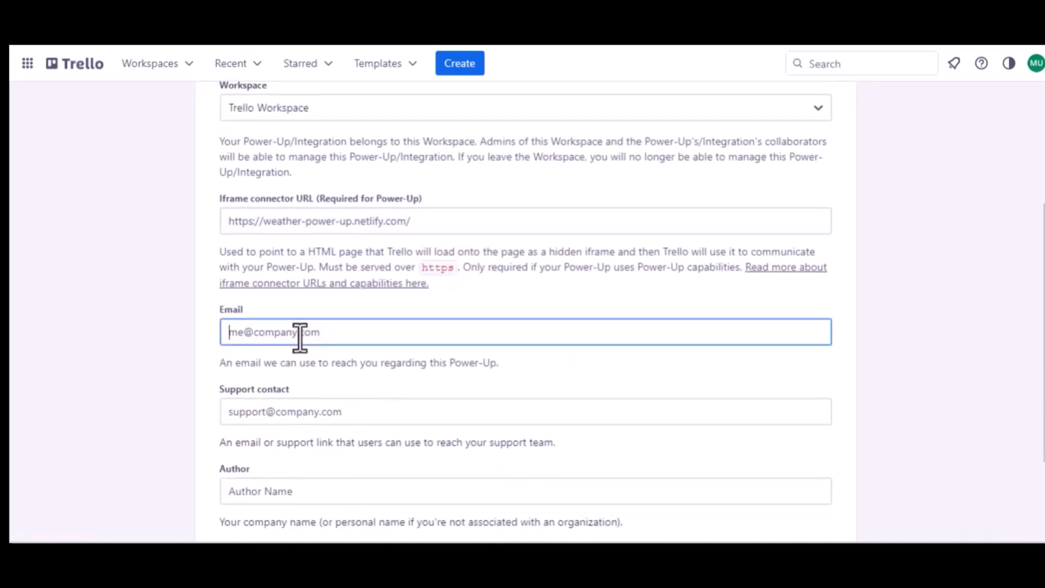
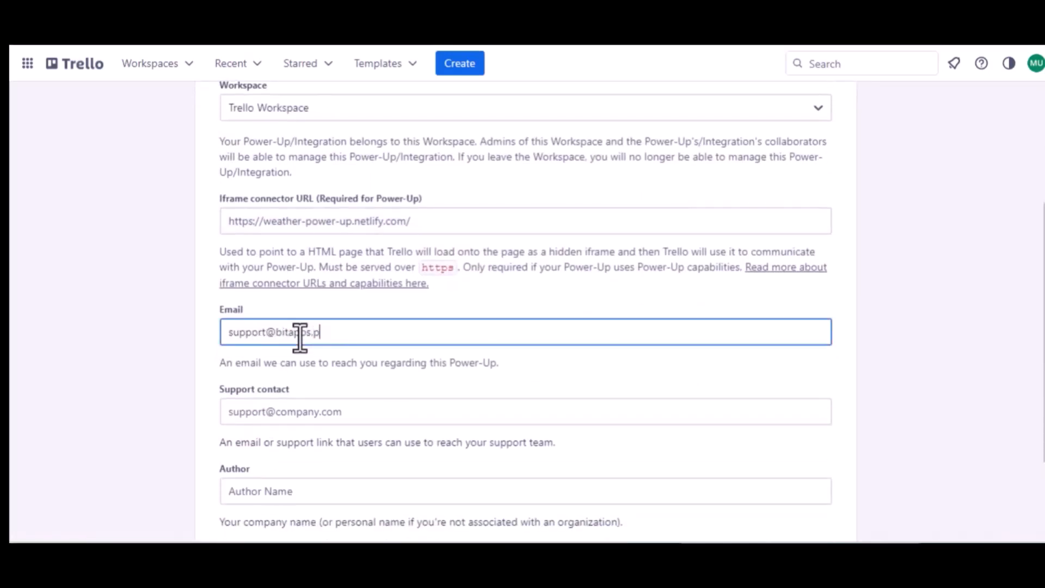
pyautogui.hotkey('ctrl', 'a')
pyautogui.hotkey('ctrl', 'c')
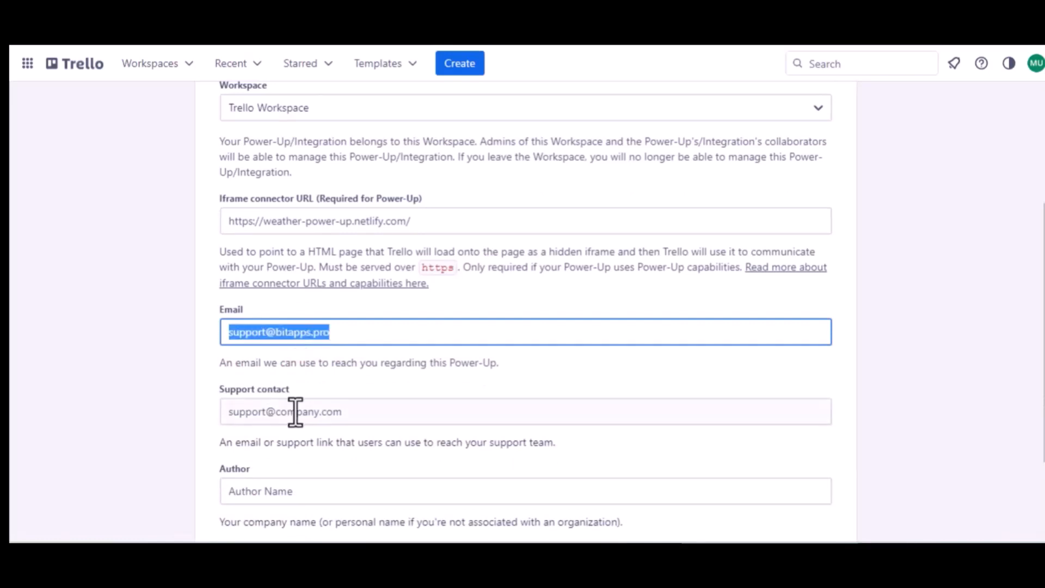
pyautogui.click(295, 411)
pyautogui.hotkey('ctrl', 'v')
# Fill in the author name and create the Jet Form Builder integration
pyautogui.scroll(-2, 296, 411)
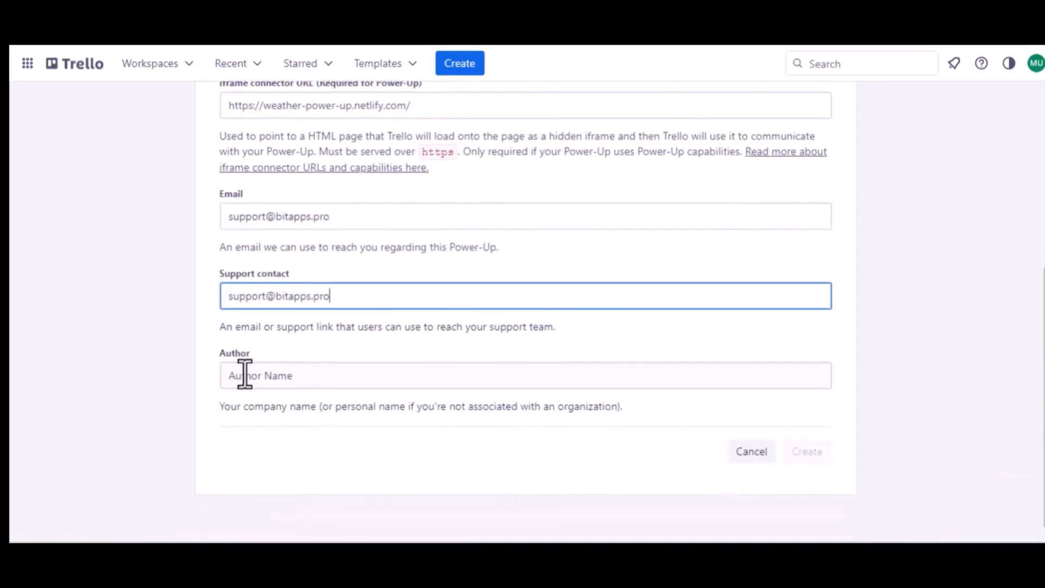
pyautogui.click(245, 375)
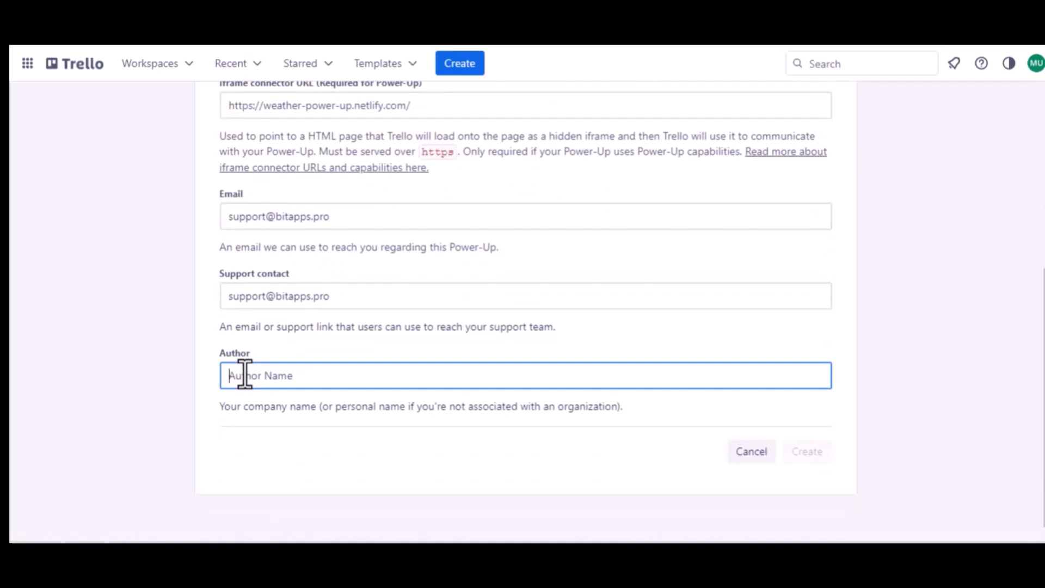
pyautogui.write('Bit Apps')
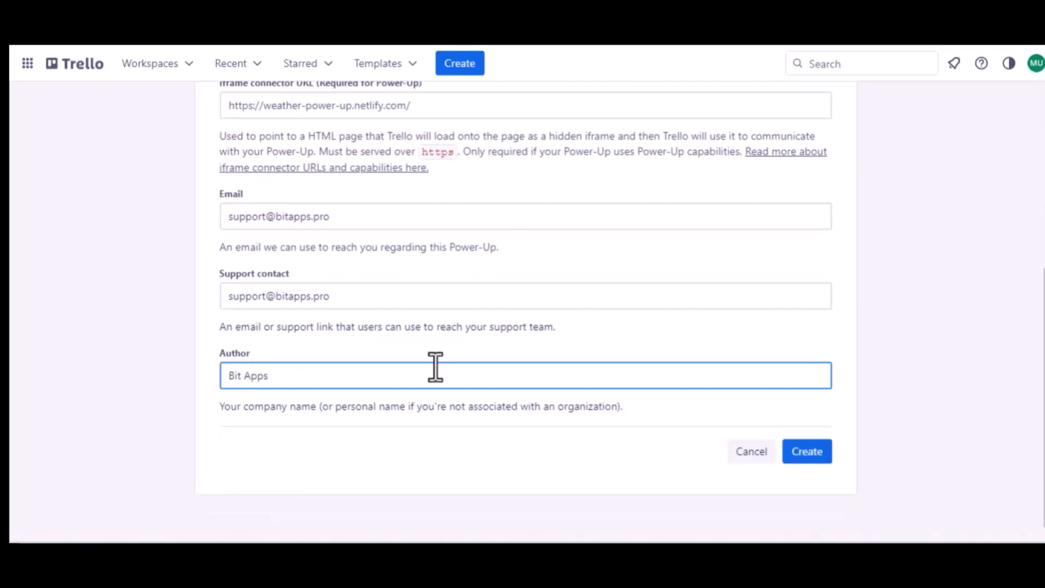
pyautogui.click(814, 446)
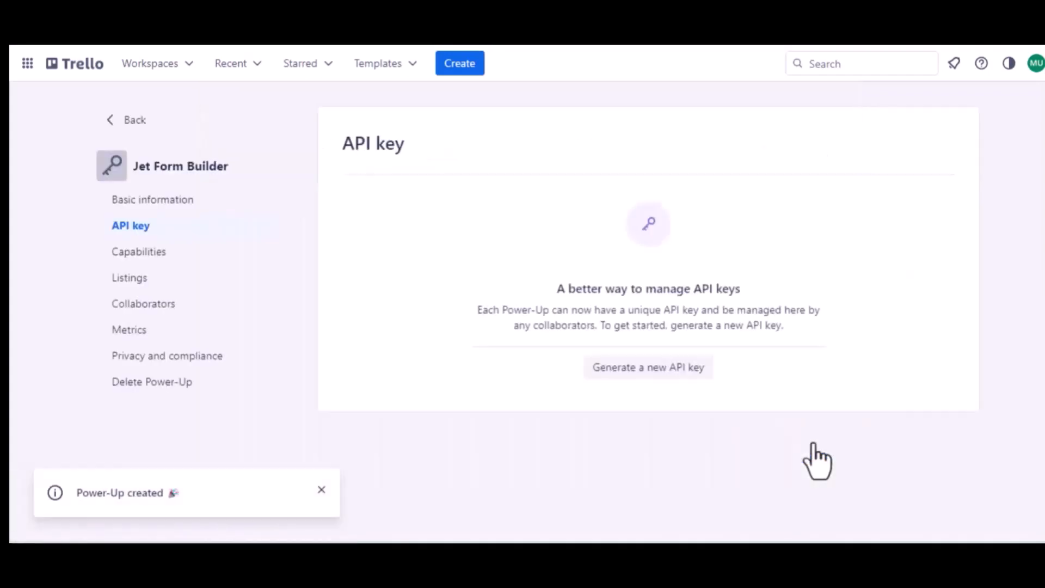
# Generate a new API key for the Jet Form Builder Power-Up
pyautogui.click(640, 370)
pyautogui.click(693, 414)
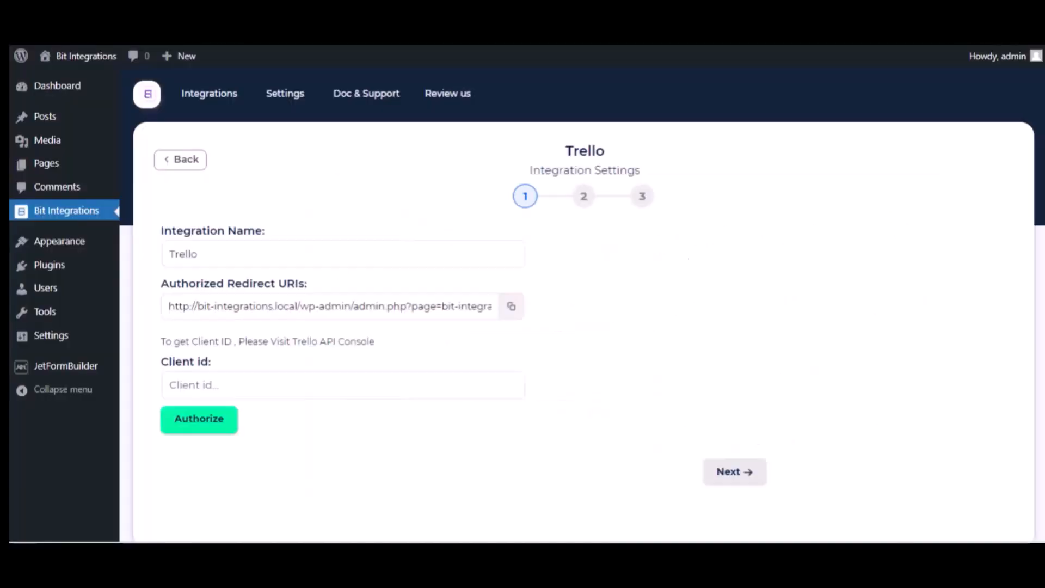
# Add the Bit Integrations redirect URL to Trello's allowed origins
pyautogui.click(511, 305)
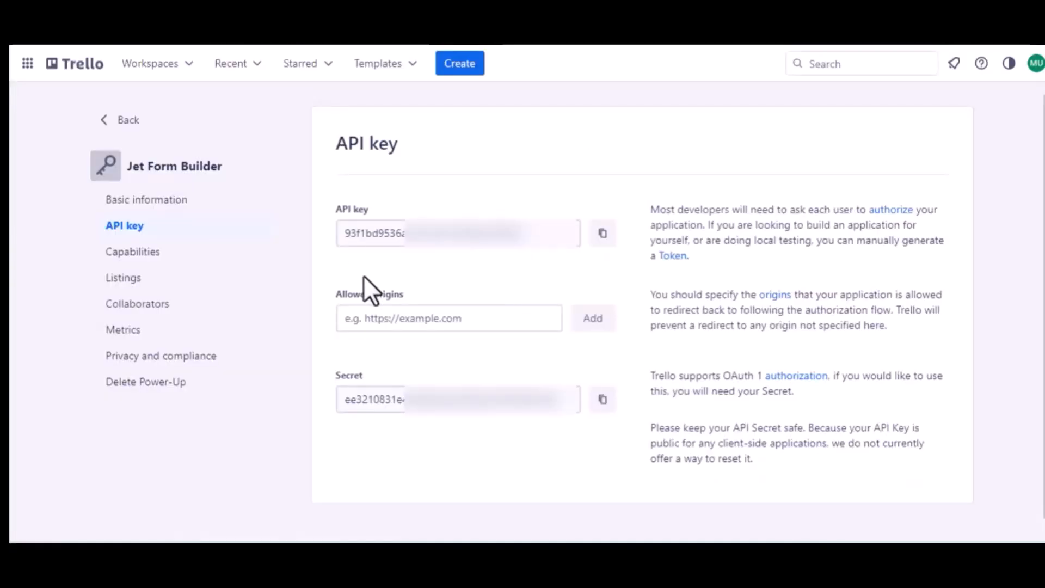
pyautogui.click(392, 323)
pyautogui.hotkey('ctrl', 'v')
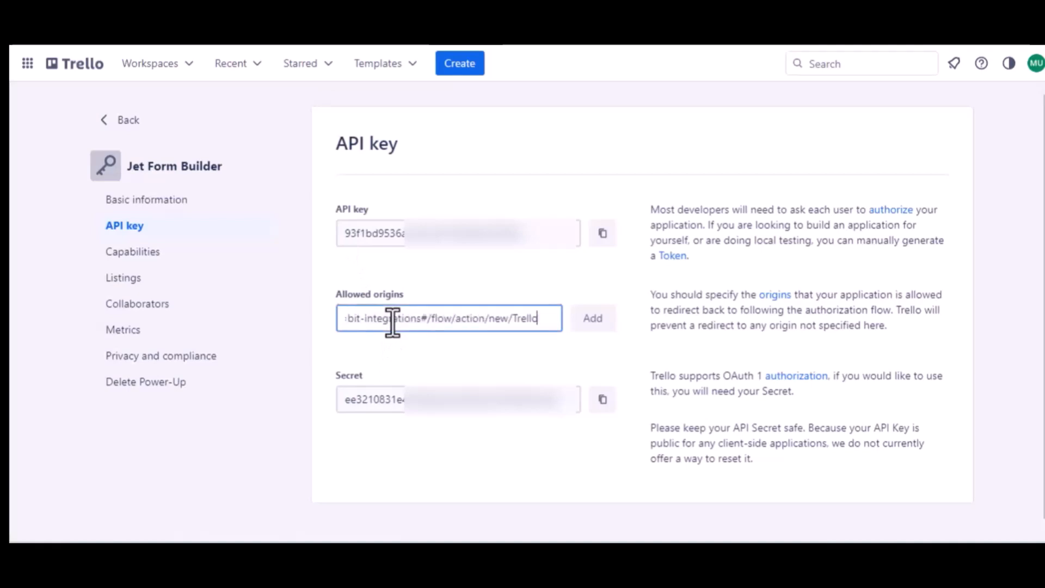
pyautogui.click(593, 319)
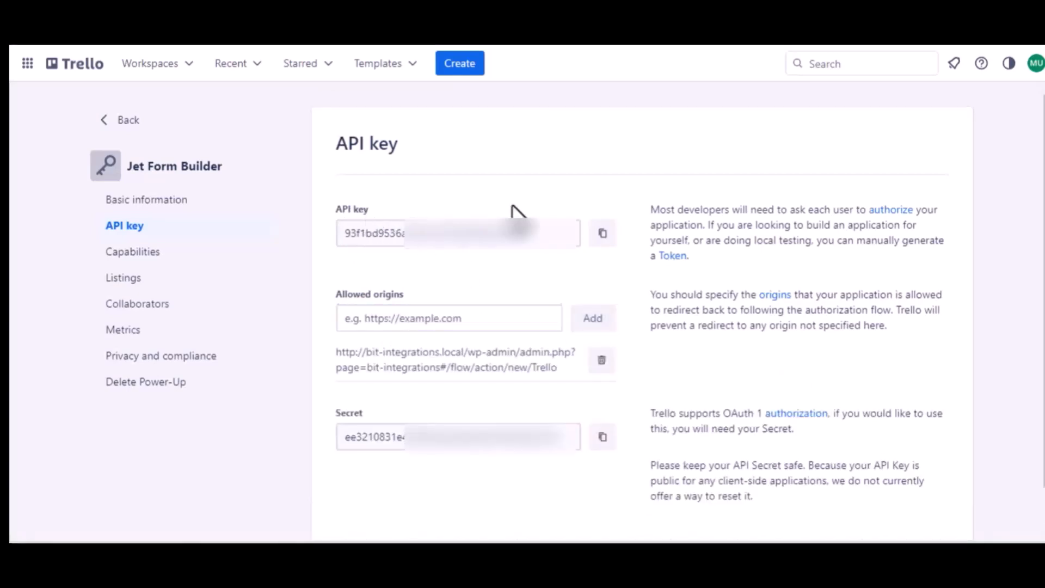
# Use the Trello API key as the Client id and start authorization
pyautogui.click(596, 243)
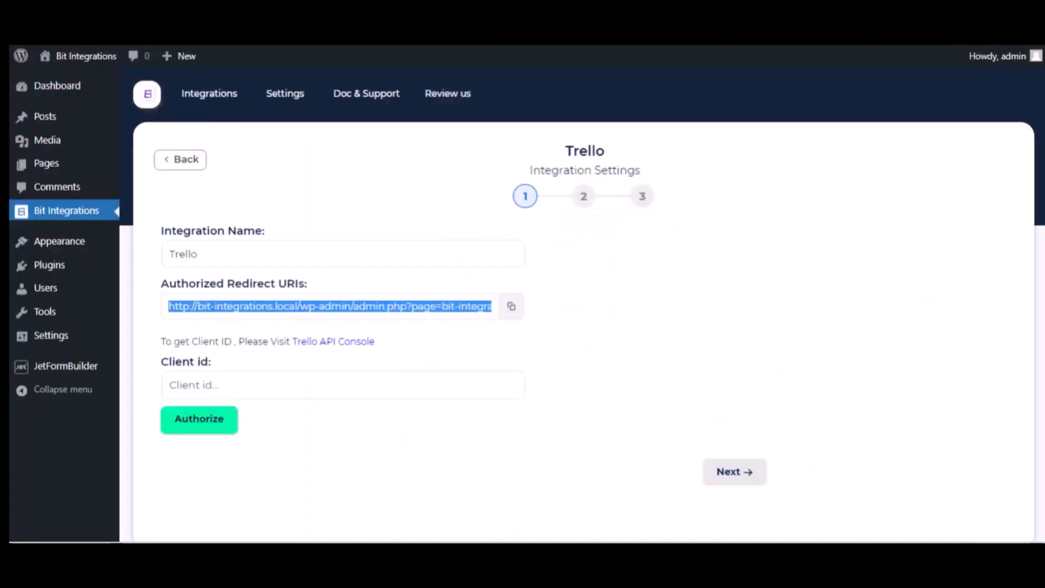
pyautogui.click(226, 381)
pyautogui.hotkey('ctrl', 'v')
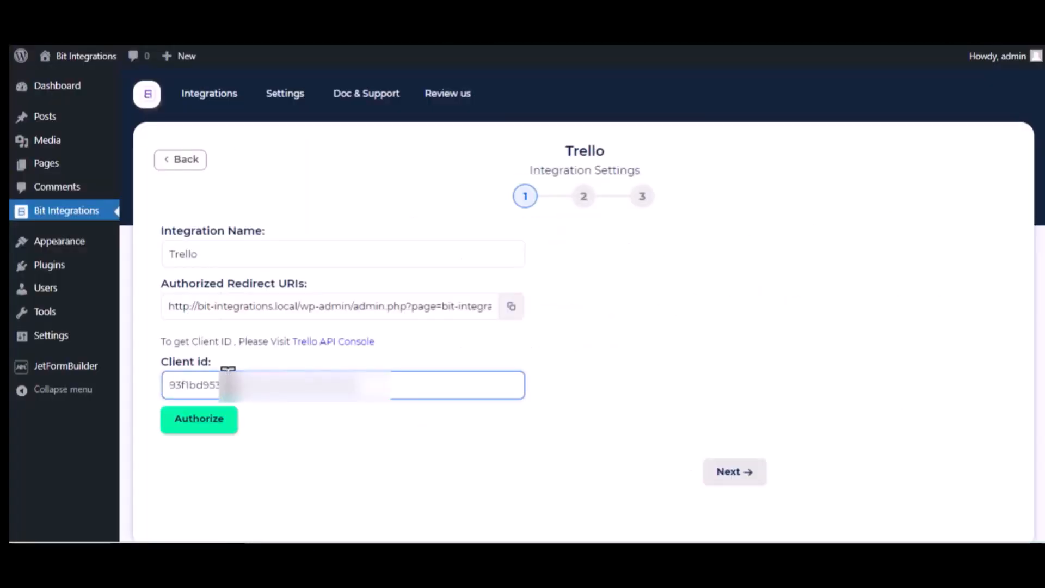
pyautogui.click(220, 427)
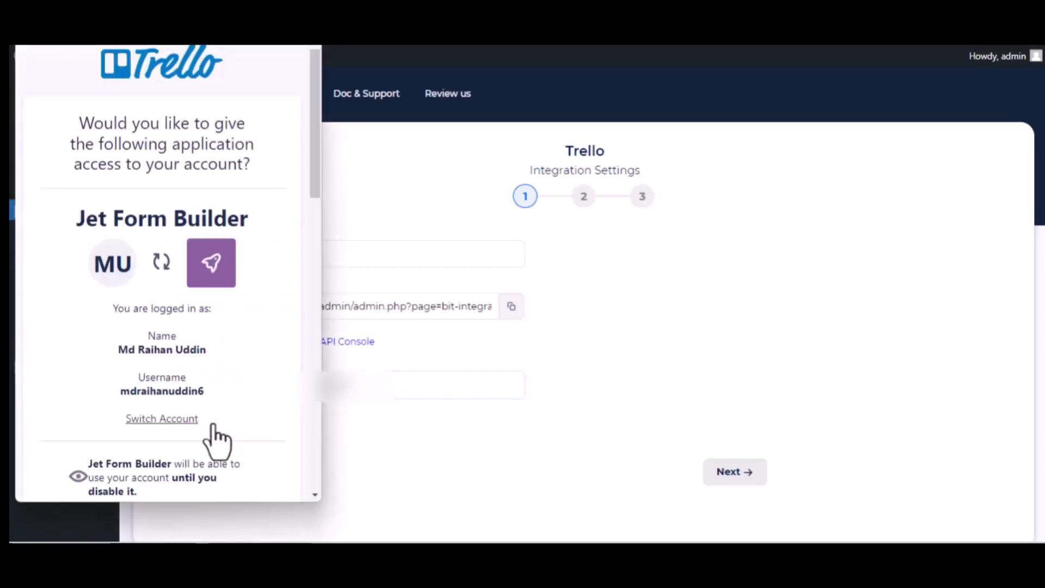
# Allow Bit Integrations access to the Trello account and confirm the authorization
pyautogui.scroll(-15, 217, 442)
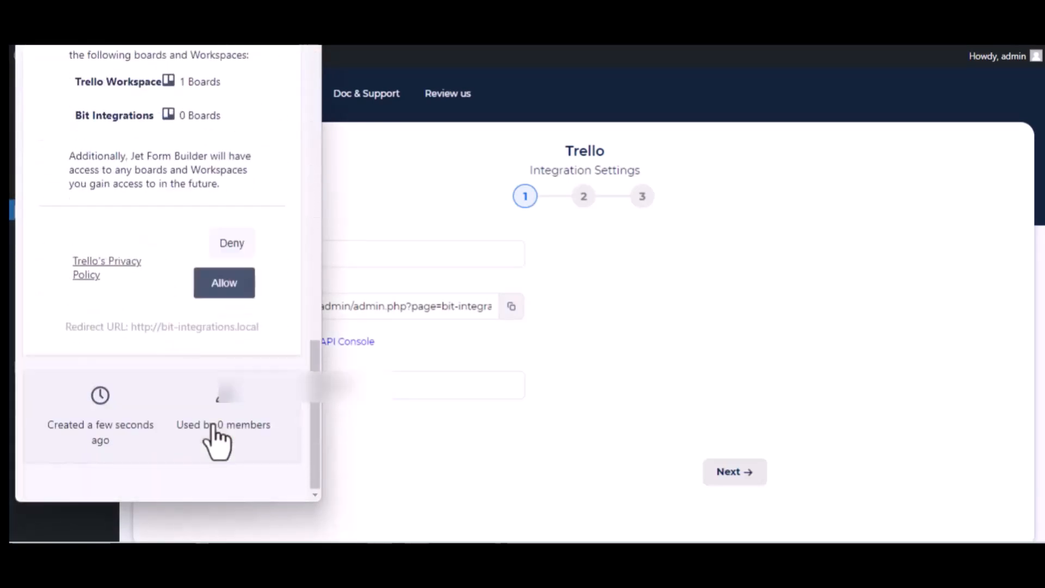
pyautogui.click(217, 289)
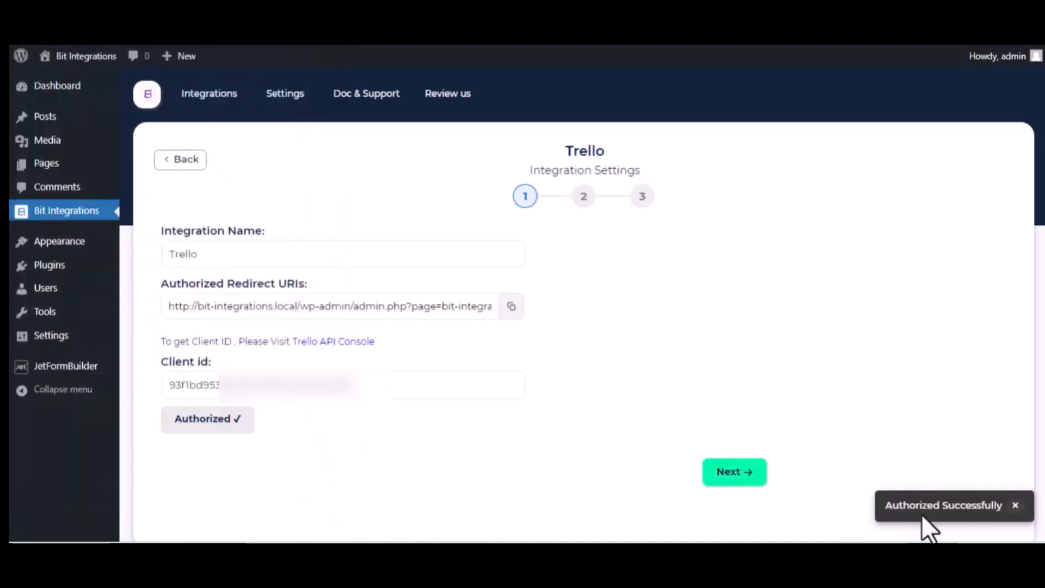
pyautogui.click(383, 389)
pyautogui.scroll(-2, 383, 397)
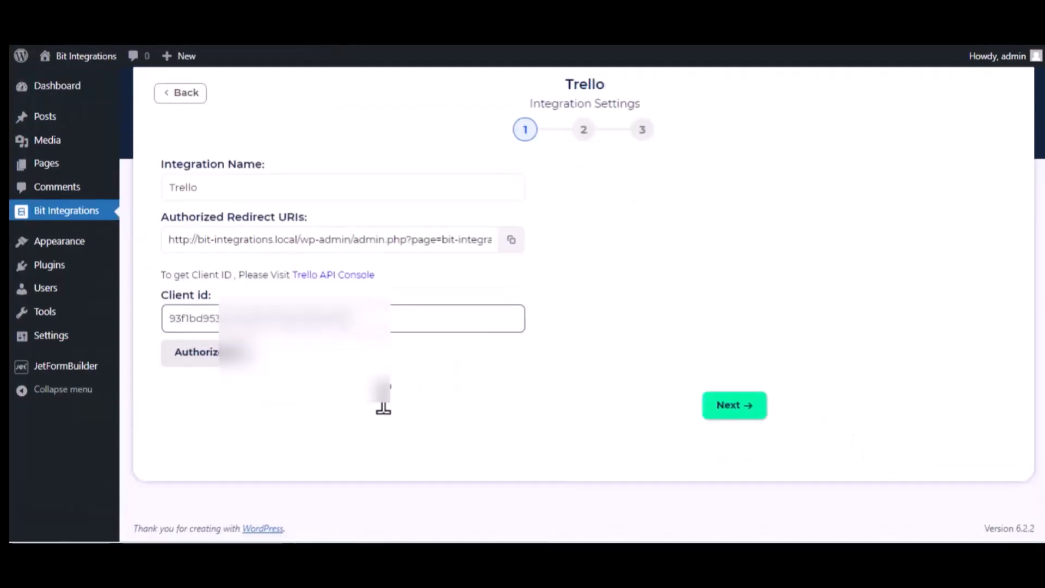
# Target the 'Bit Integrations' board and its 'To Do' list for new cards
pyautogui.click(739, 407)
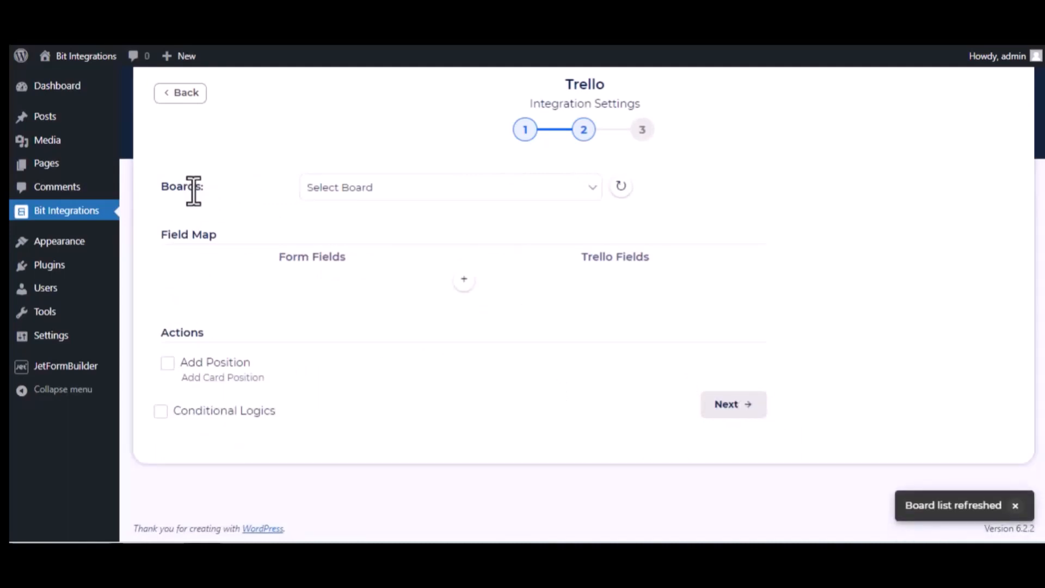
pyautogui.click(394, 186)
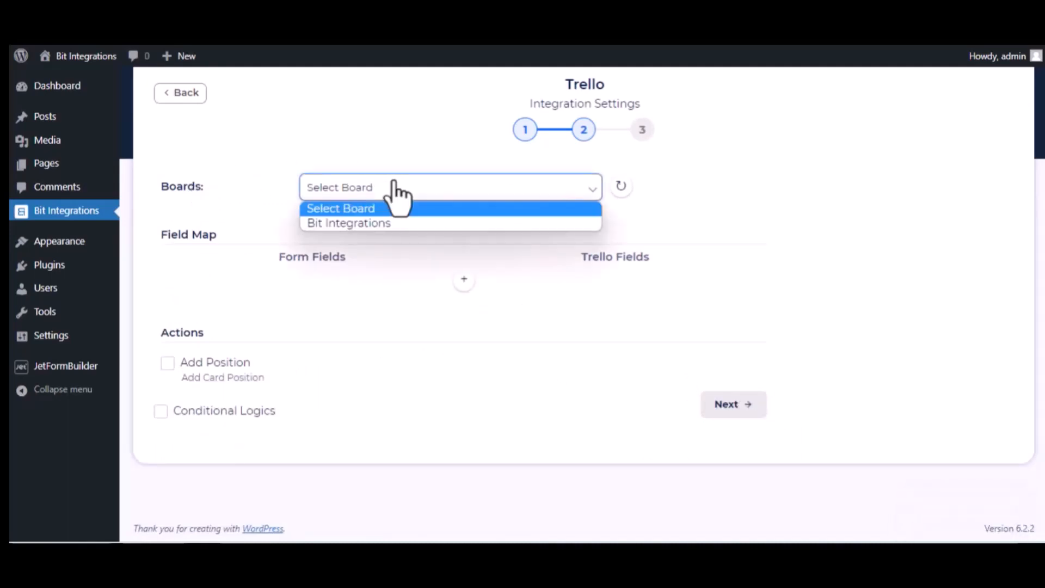
pyautogui.click(390, 224)
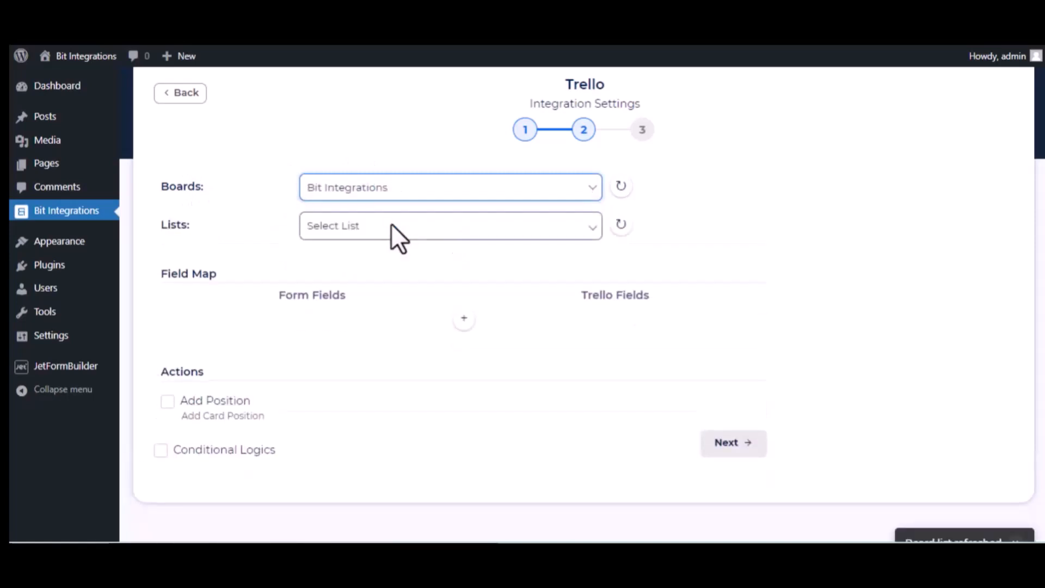
pyautogui.click(348, 233)
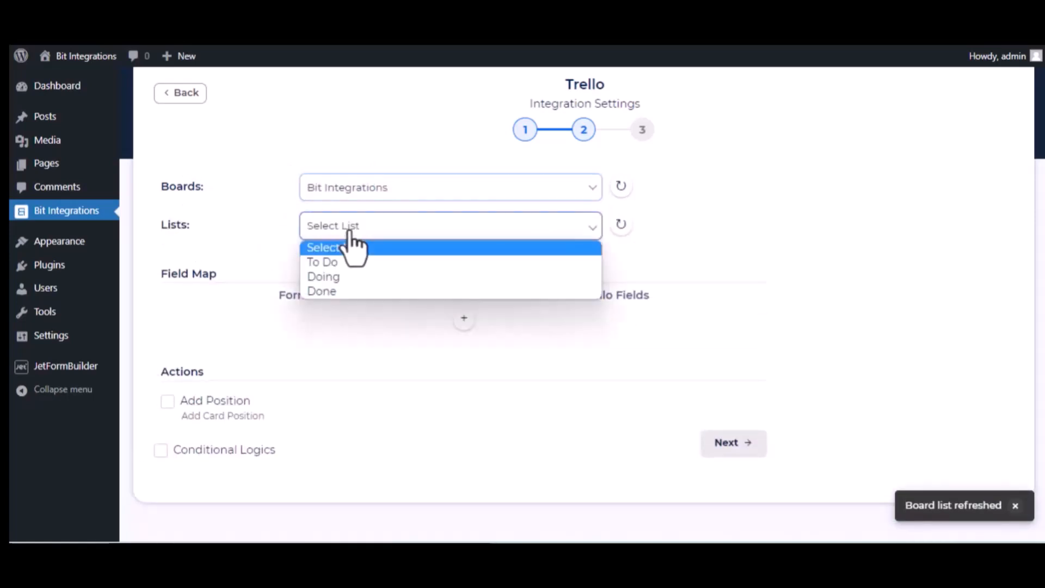
pyautogui.click(345, 264)
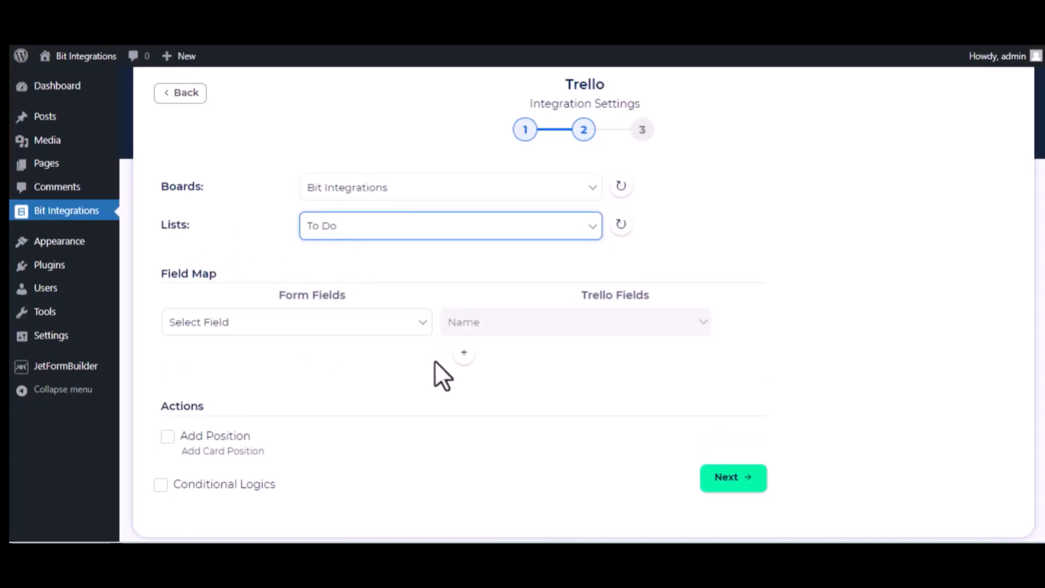
# Map the form's name field to the card Name and its description field to Description
pyautogui.click(364, 329)
pyautogui.scroll(-5, 333, 242)
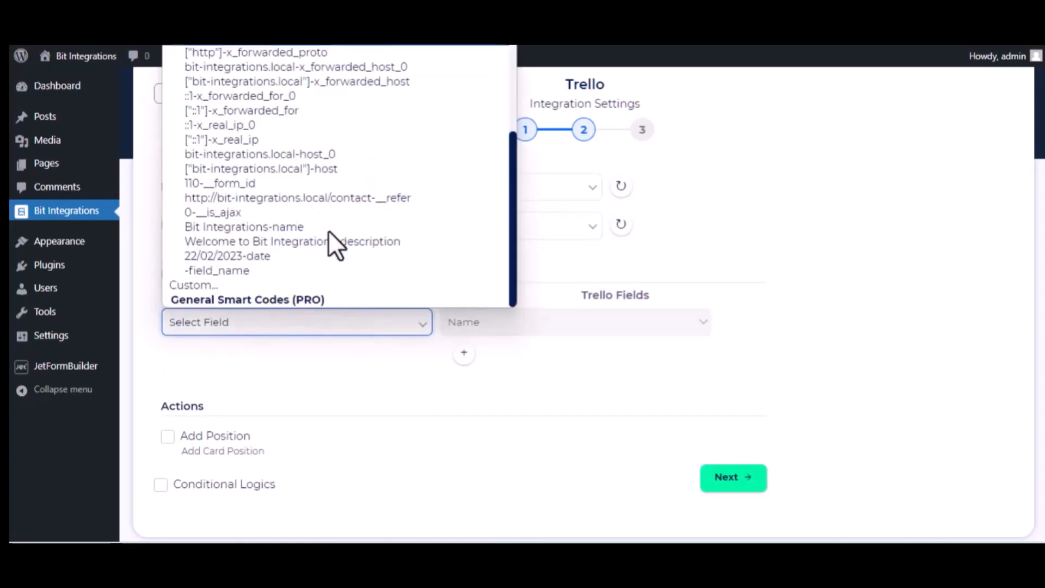
pyautogui.click(328, 228)
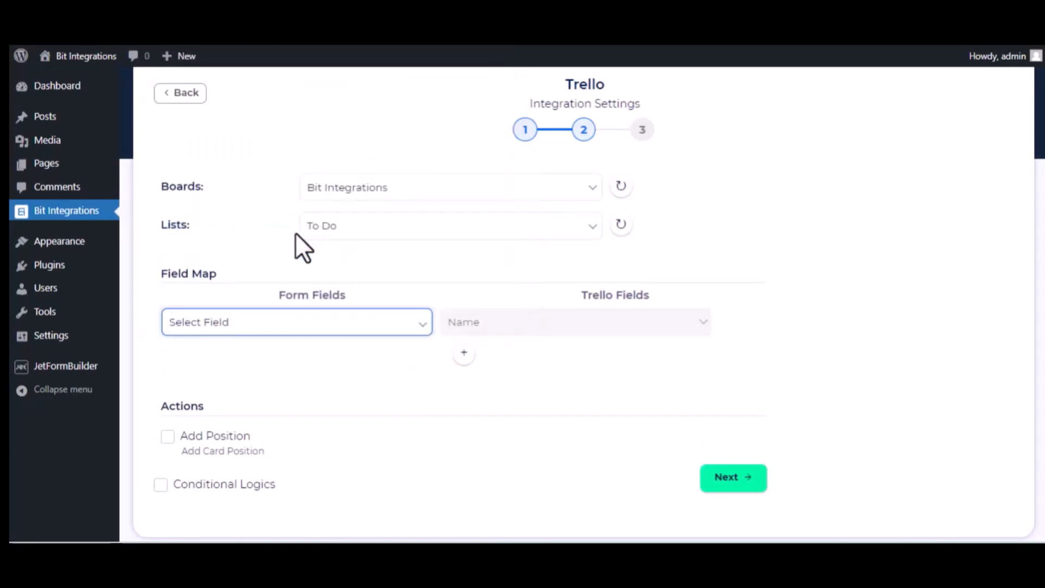
pyautogui.click(461, 354)
pyautogui.click(406, 360)
pyautogui.scroll(-5, 357, 275)
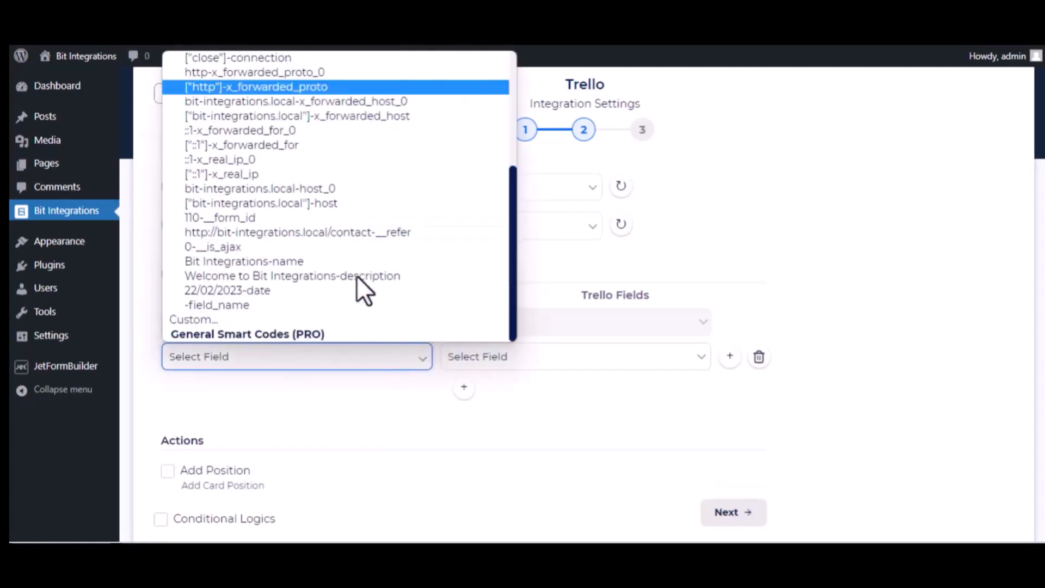
pyautogui.click(299, 276)
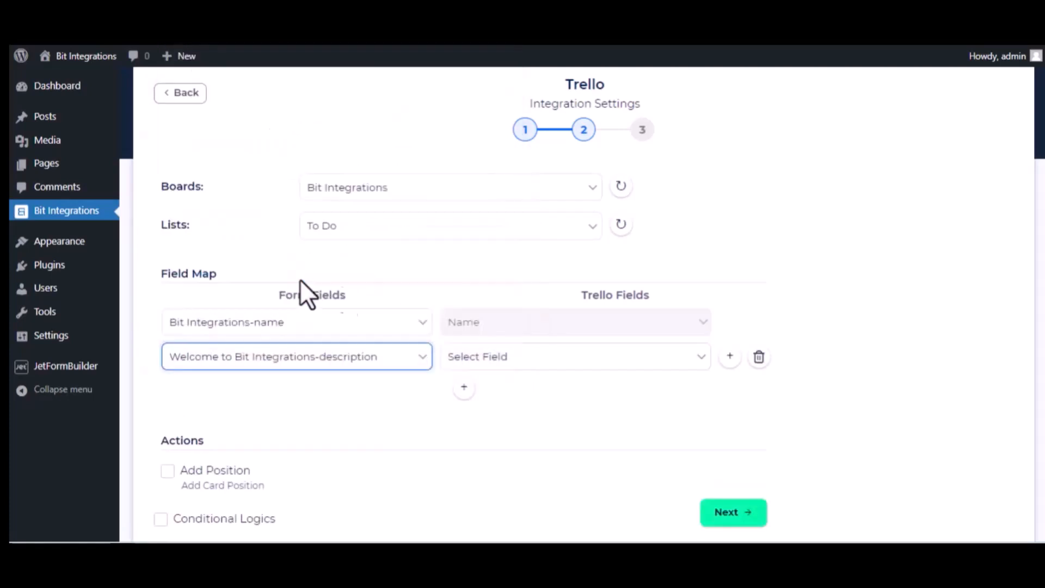
pyautogui.click(572, 361)
pyautogui.click(550, 391)
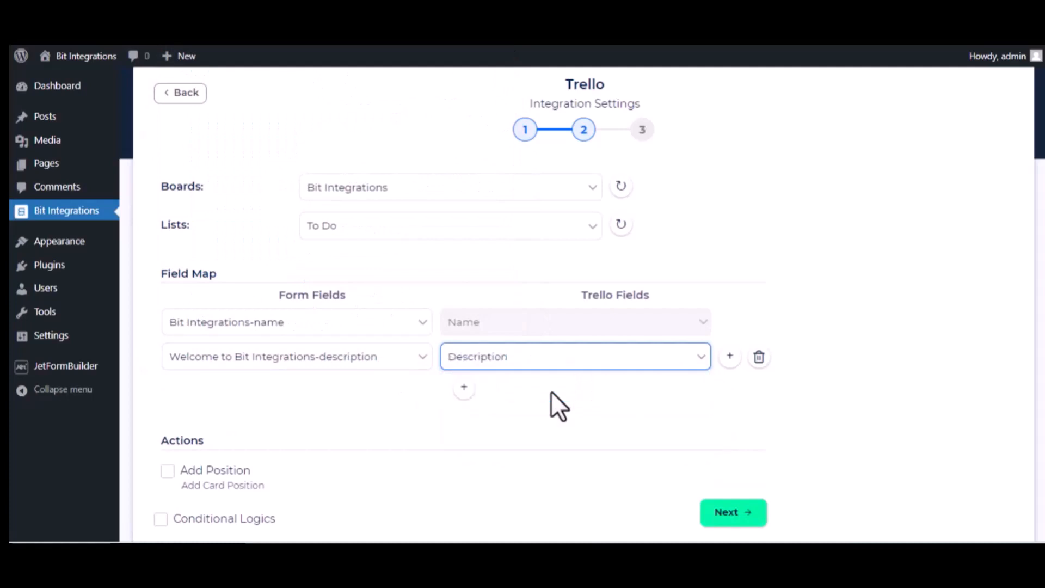
# Add a third mapping row linking the form's date field to Trello's Date
pyautogui.click(463, 387)
pyautogui.click(357, 390)
pyautogui.scroll(-5, 371, 340)
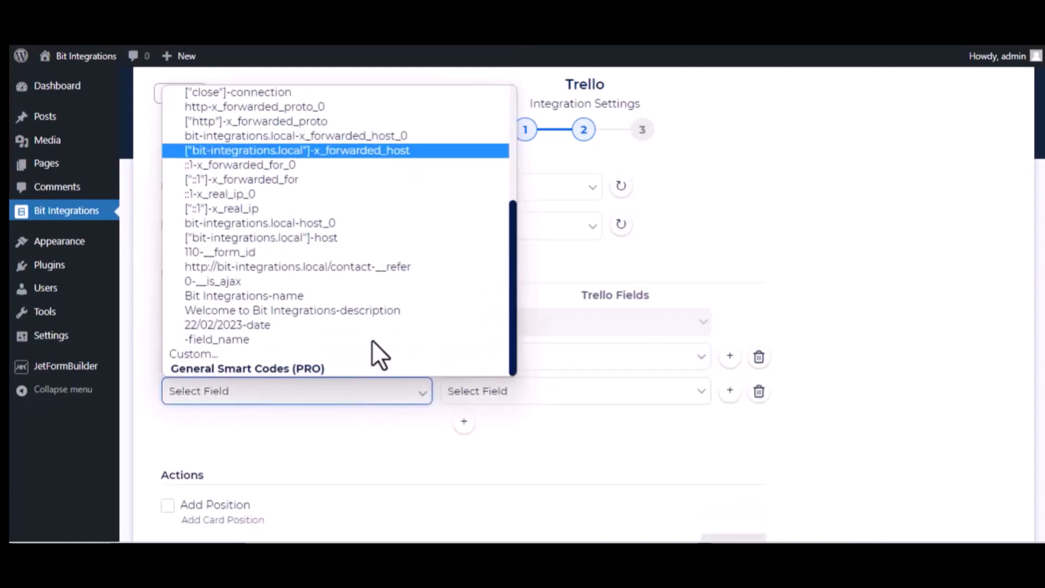
pyautogui.click(309, 323)
pyautogui.click(517, 393)
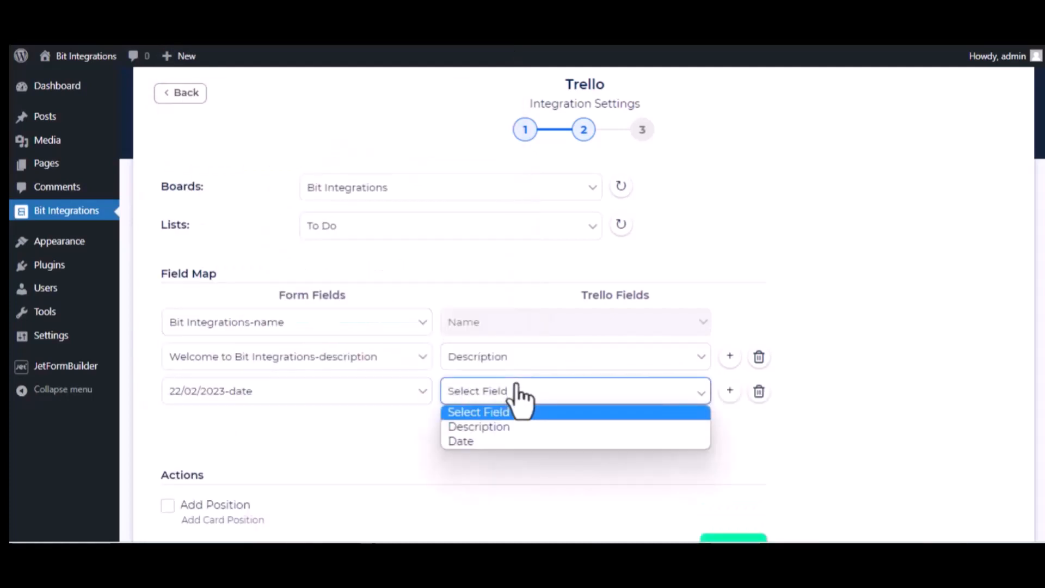
pyautogui.click(491, 440)
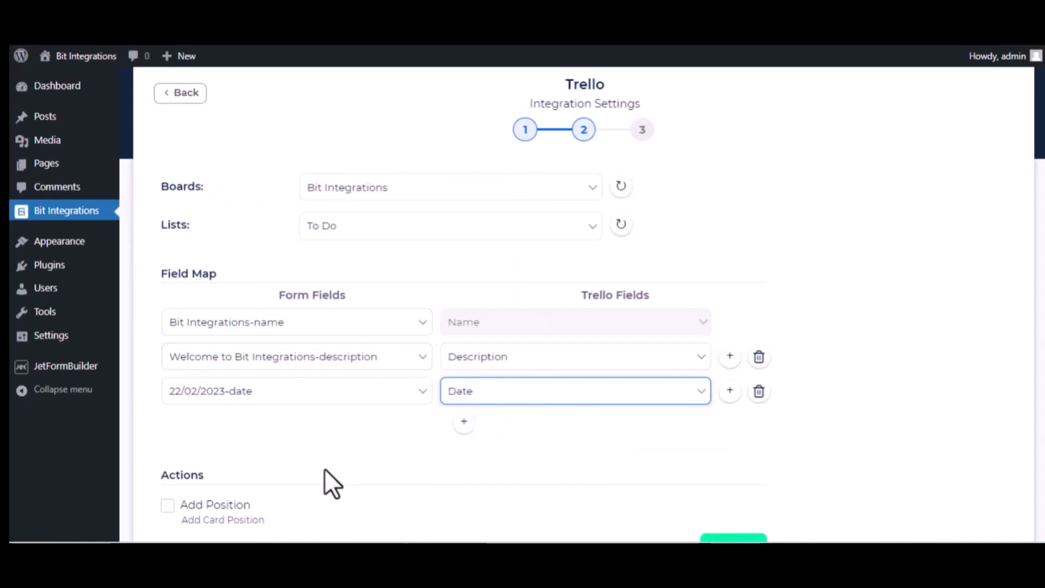
pyautogui.scroll(-3, 324, 471)
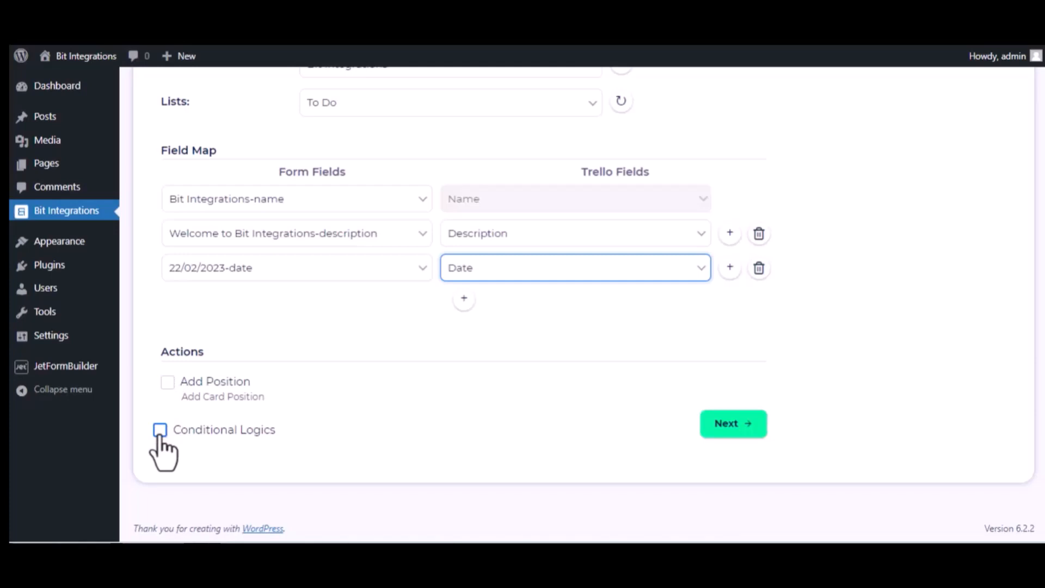
# Finish and save the Trello integration
pyautogui.click(746, 425)
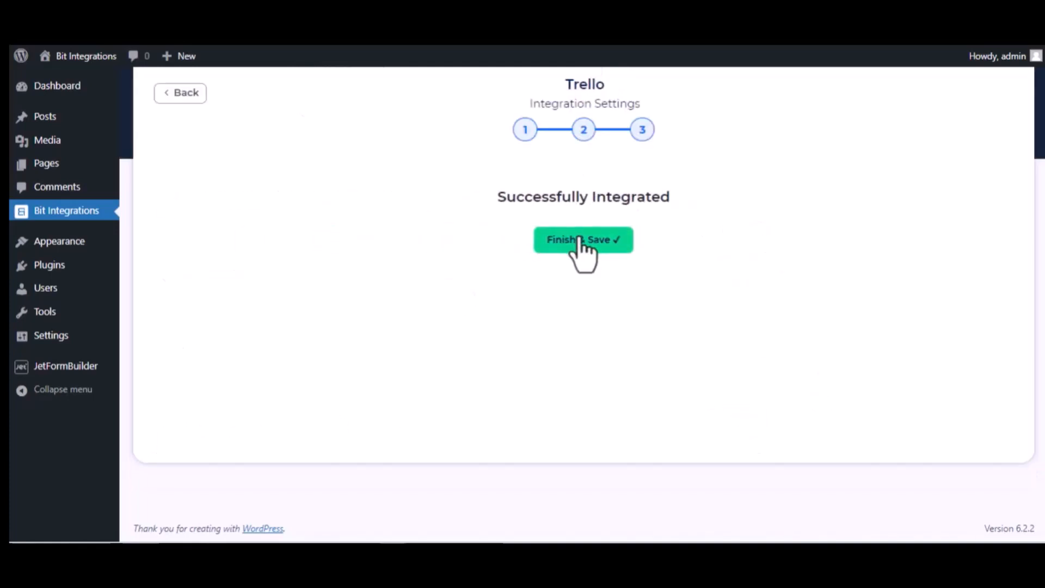
pyautogui.click(582, 241)
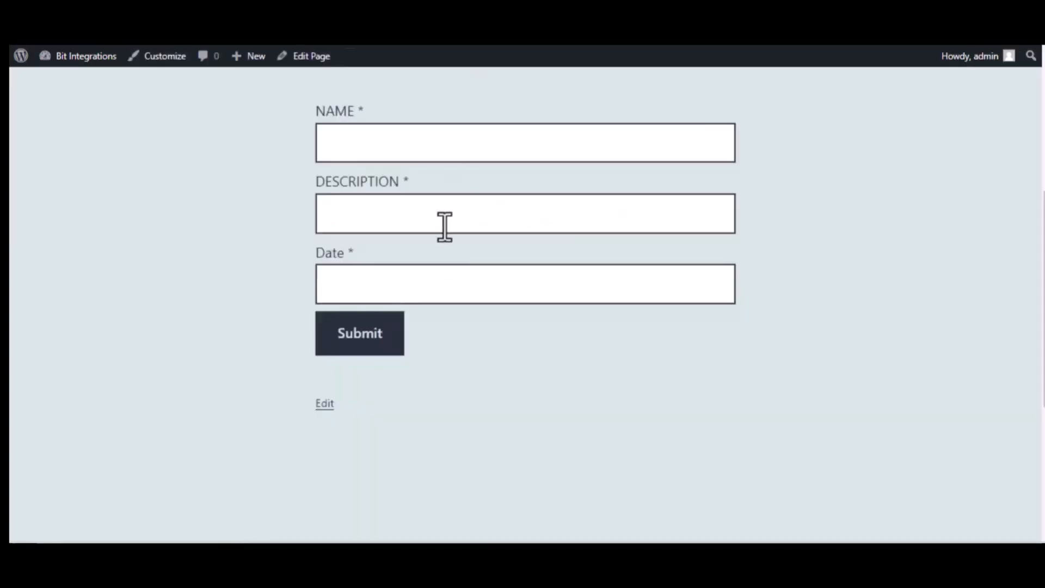
pyautogui.click(398, 145)
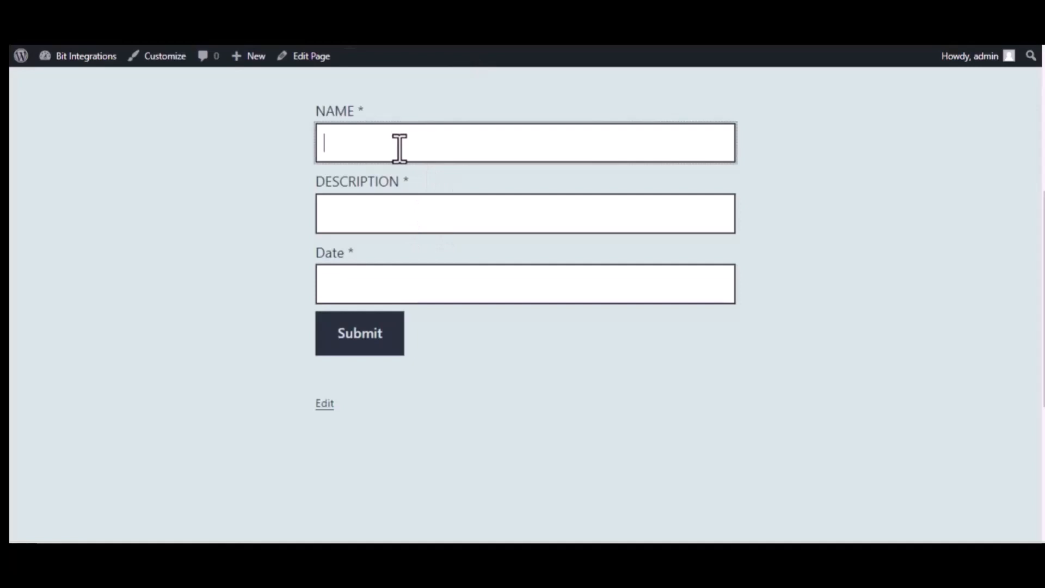
# Submit the form with name 'Bit Integrations', description 'Welcome to Bit Integrations Plugin', date 09/22
pyautogui.write('Bit Integrations')
pyautogui.click(413, 207)
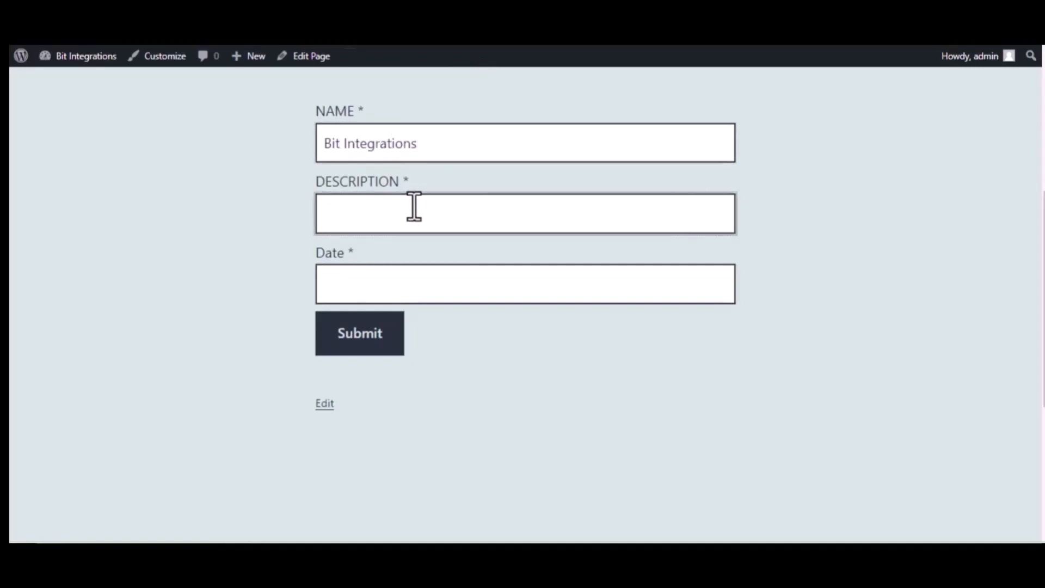
pyautogui.write('Welcome to ')
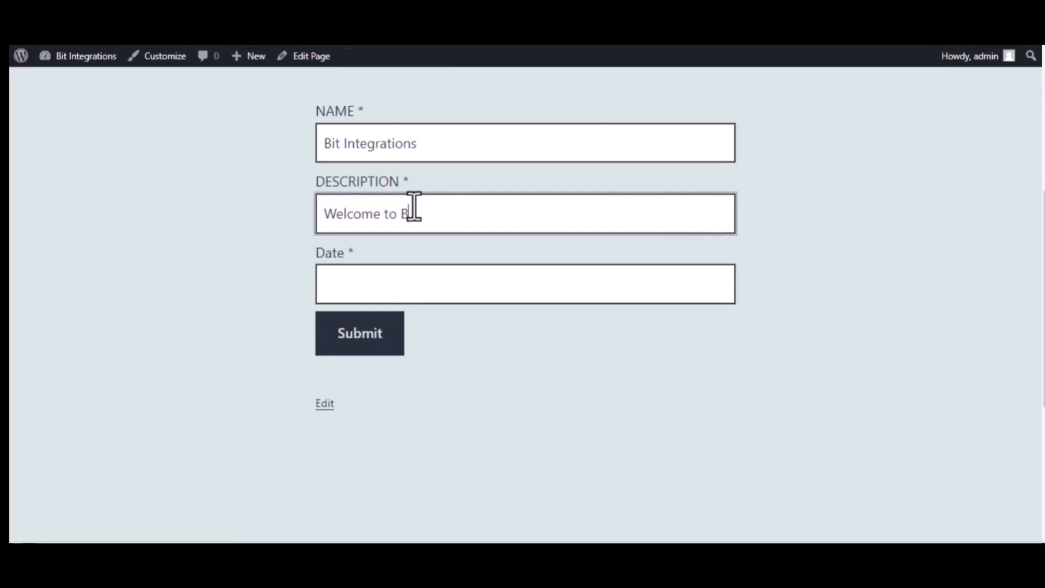
pyautogui.write('Bit Integrations Plugin')
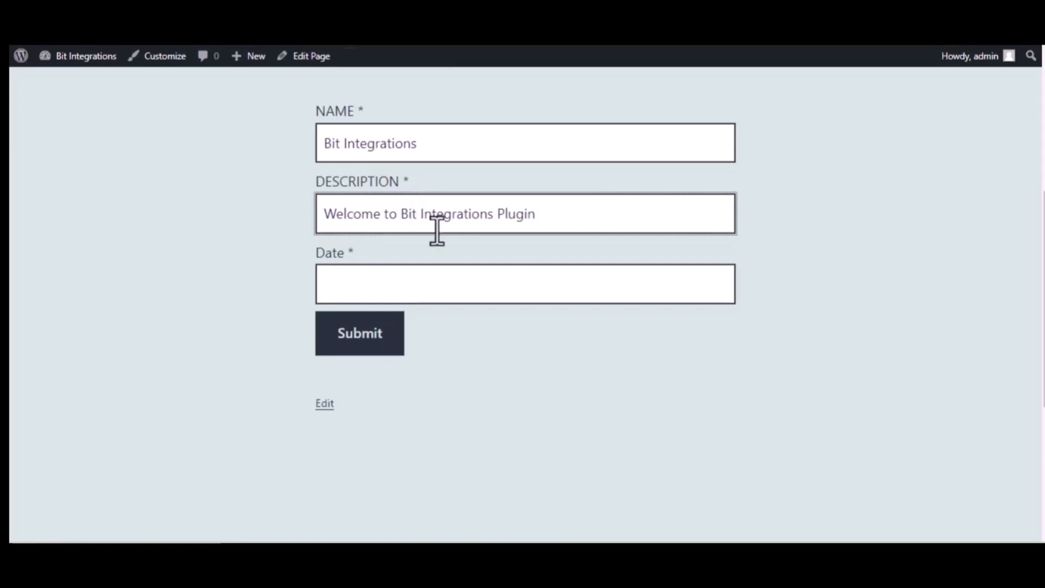
pyautogui.click(434, 282)
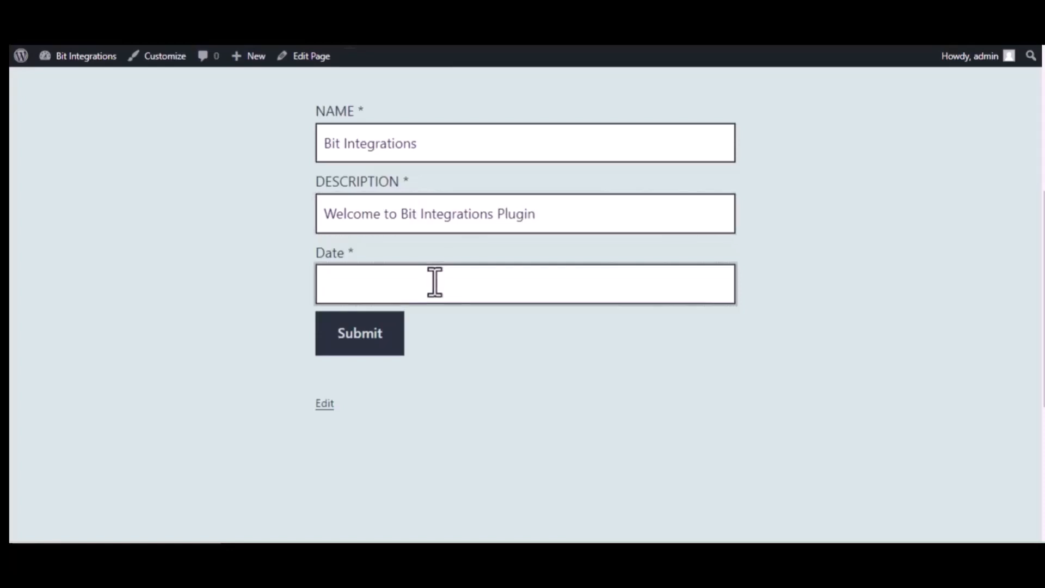
pyautogui.write('09/2')
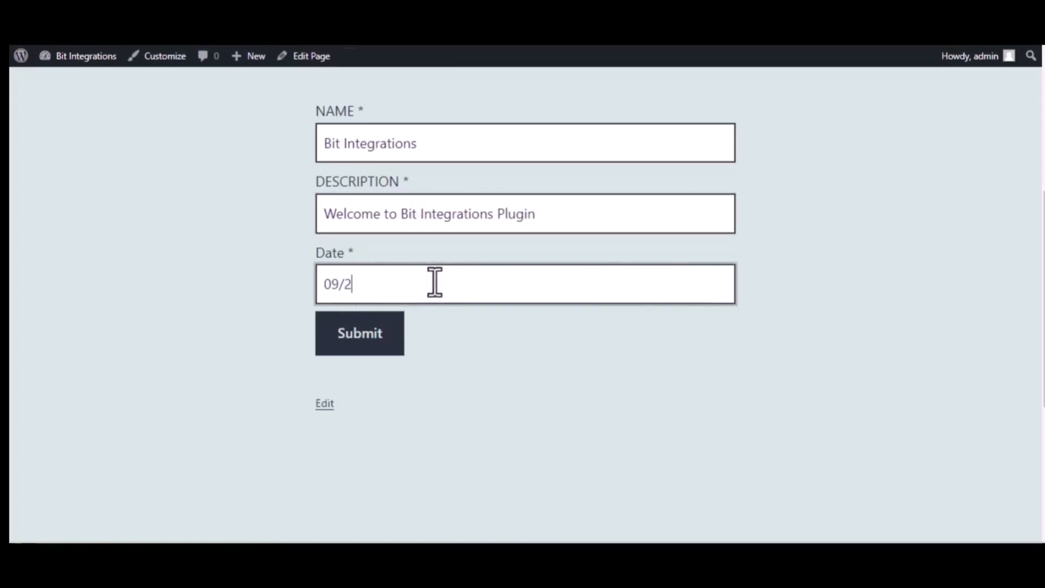
pyautogui.write('2/2023')
pyautogui.click(364, 334)
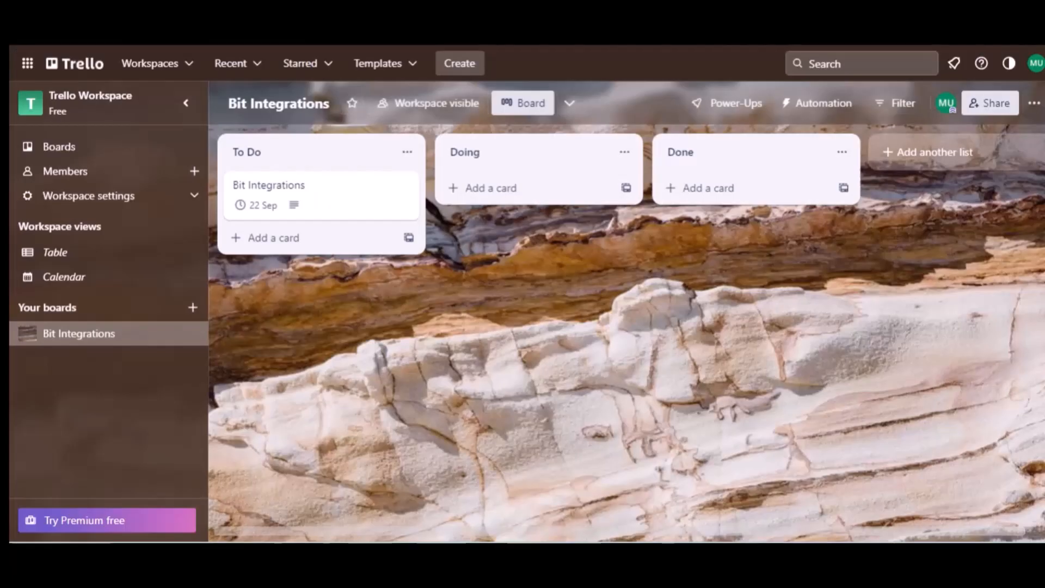
# Open the Bit Integrations card in To Do to see its 22 Sep 06:00 due date and 'Welcome to Bit Integrations Plugin' description
pyautogui.click(276, 159)
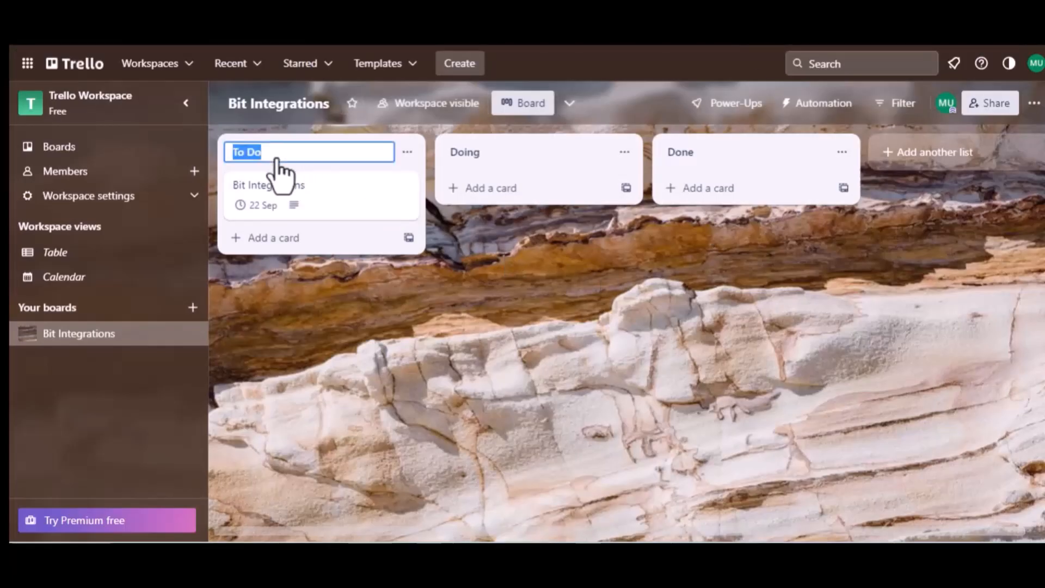
pyautogui.click(286, 185)
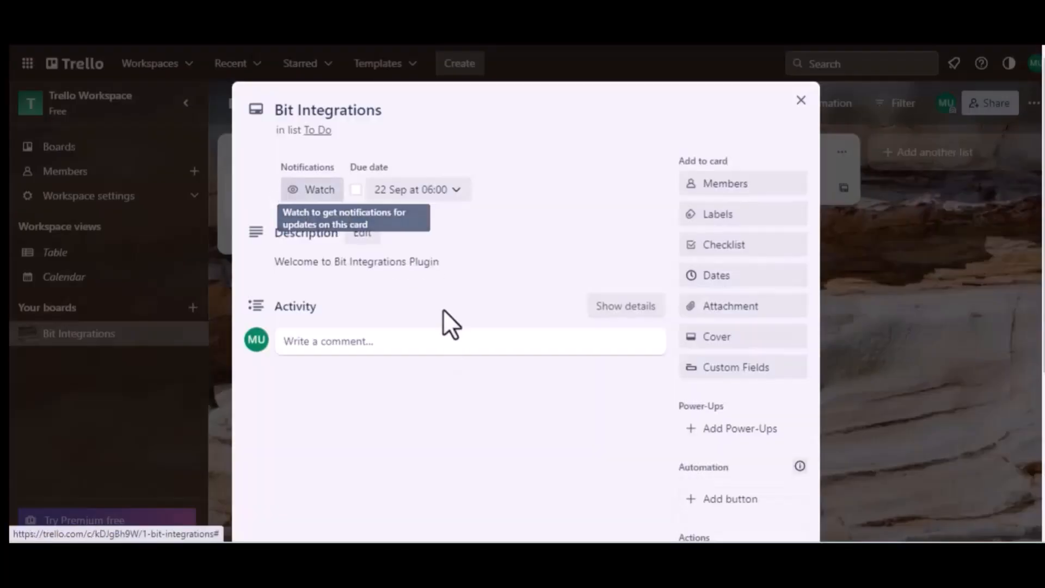